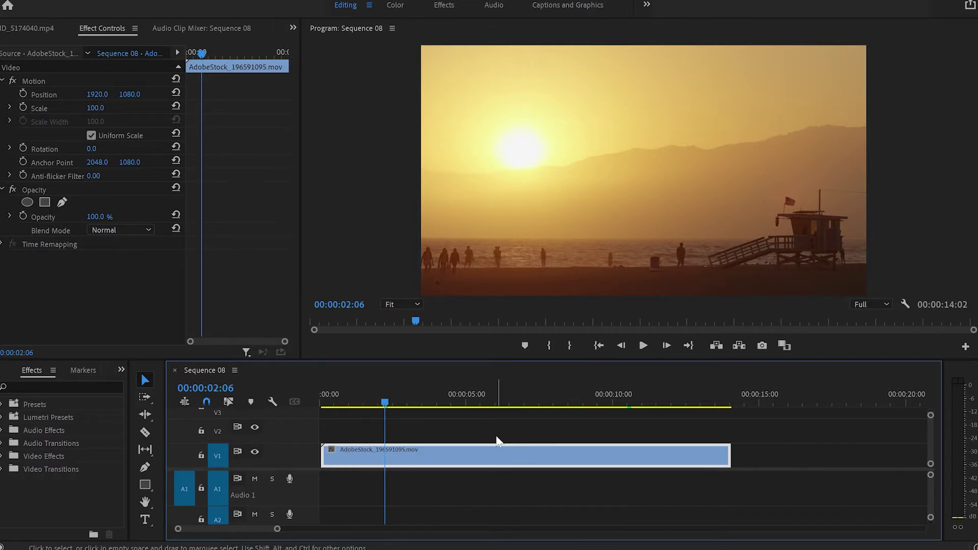
- Add a text layer reading "BEACH" over the beach footage and centre it horizontally in the frame
{"action": "key", "text": "t"}
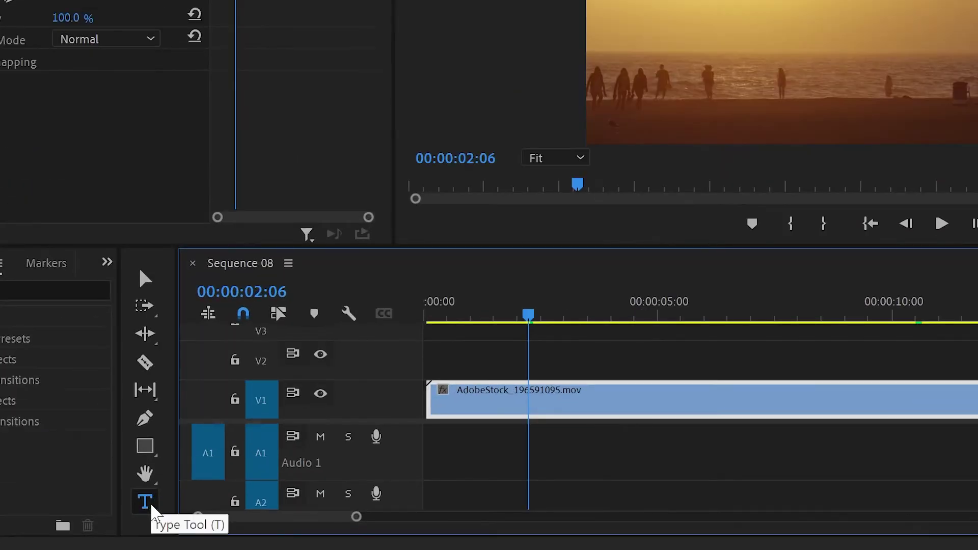
{"action": "left_click", "coordinate": [145, 503]}
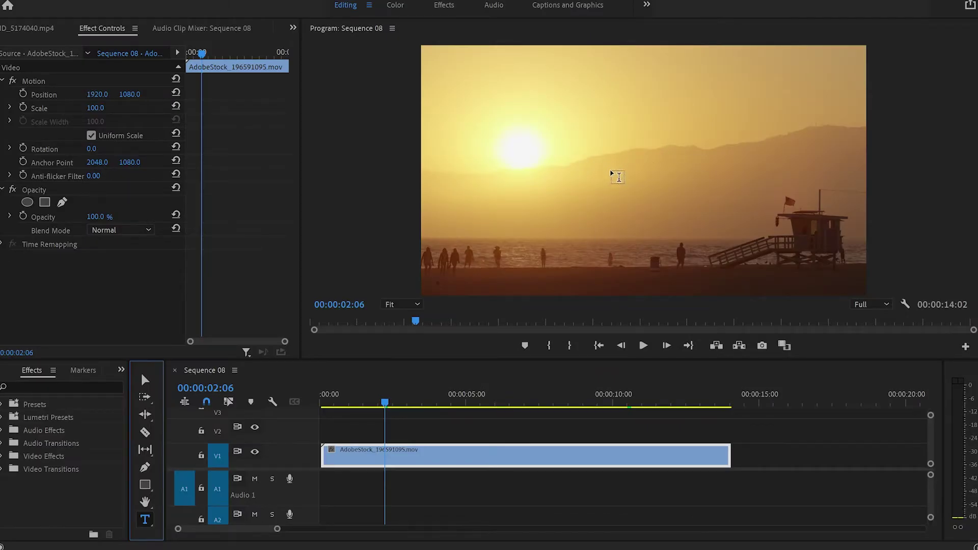
{"action": "left_click", "coordinate": [560, 150]}
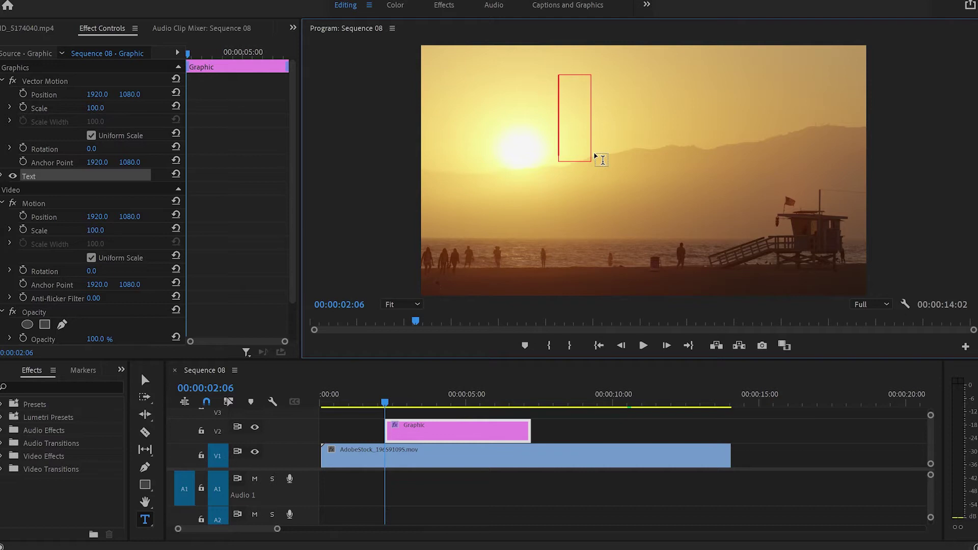
{"action": "type", "text": "BEACH"}
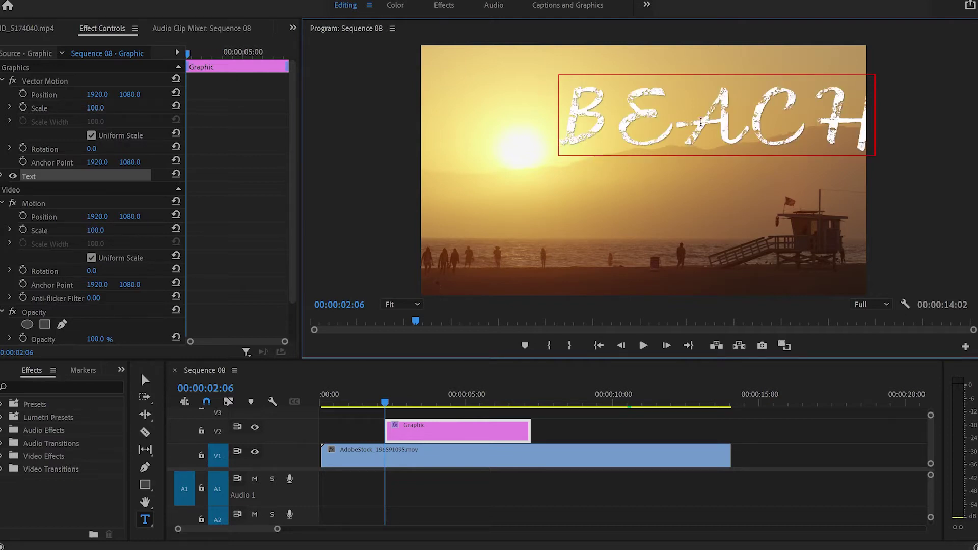
{"action": "type", "text": "v"}
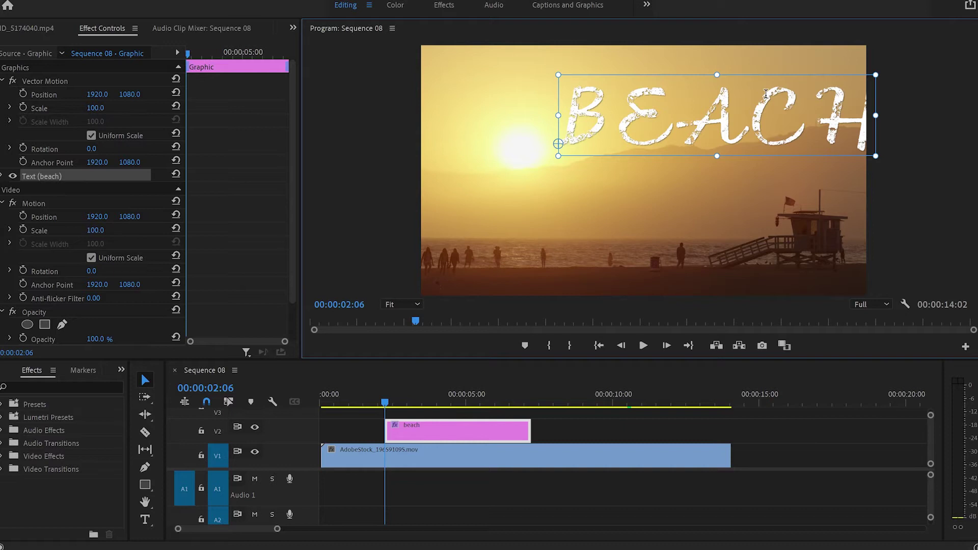
{"action": "left_click_drag", "start_coordinate": [749, 121], "coordinate": [675, 176]}
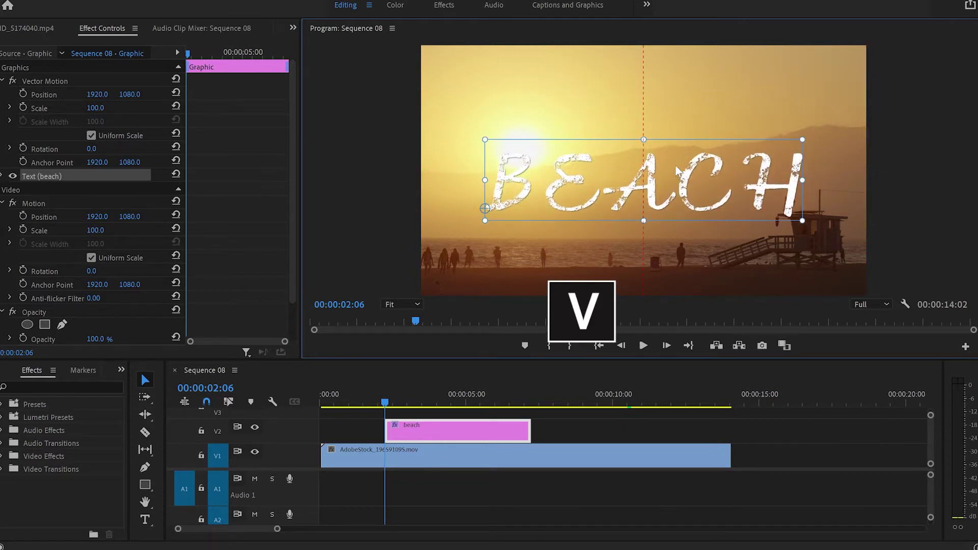
- Move the beach text clip earlier on V2 and place the playhead at its start, 00:00:01:00
{"action": "left_click", "coordinate": [482, 427]}
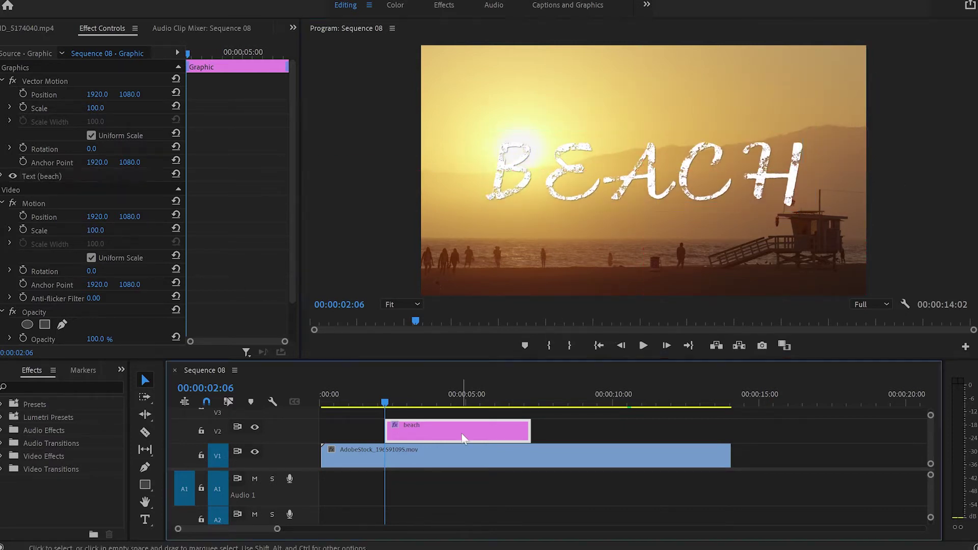
{"action": "left_click_drag", "start_coordinate": [487, 431], "coordinate": [451, 435]}
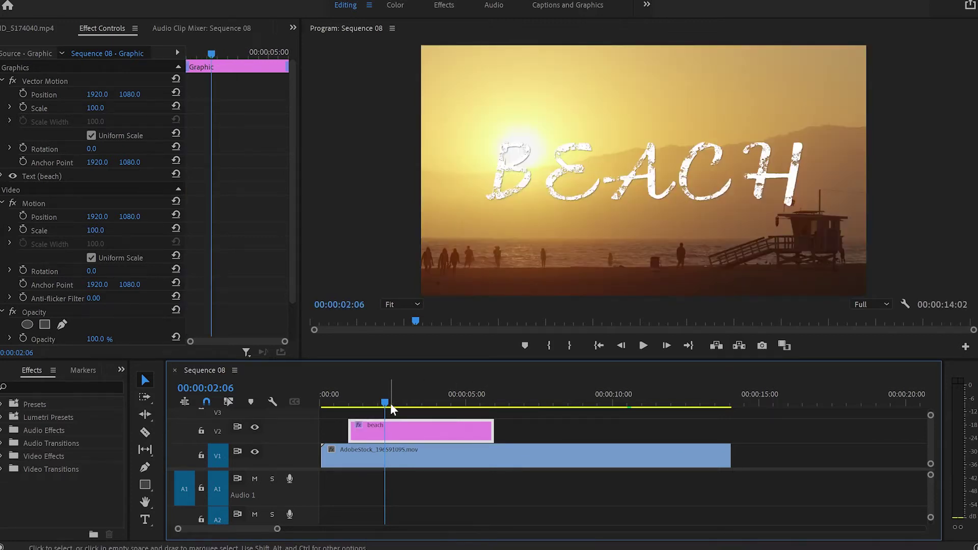
{"action": "left_click_drag", "start_coordinate": [385, 404], "coordinate": [351, 396]}
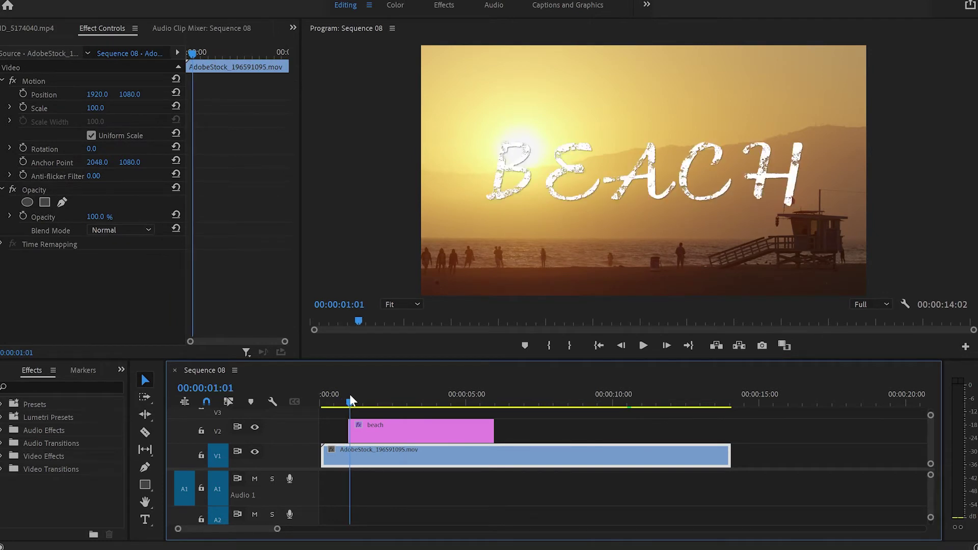
{"action": "key", "text": "Left"}
- Find the Write-on video effect by searching for "write on" and apply it to the beach text clip
{"action": "left_click", "coordinate": [25, 371]}
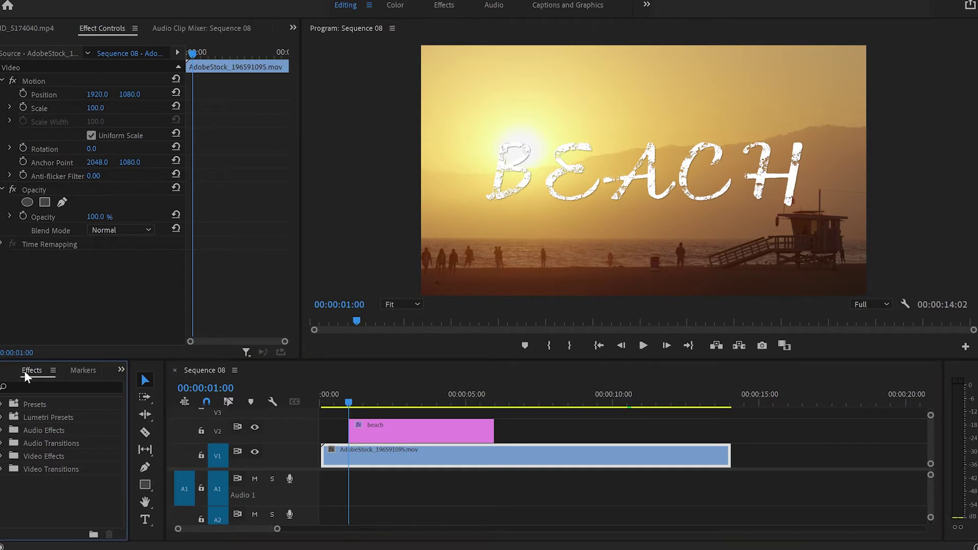
{"action": "left_click", "coordinate": [30, 387]}
{"action": "type", "text": "write on"}
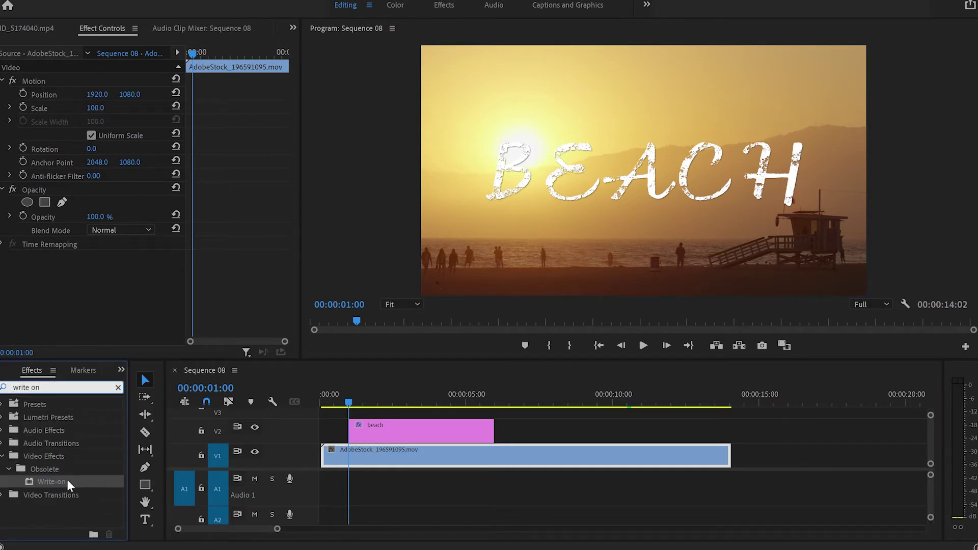
{"action": "left_click_drag", "start_coordinate": [68, 481], "coordinate": [390, 430]}
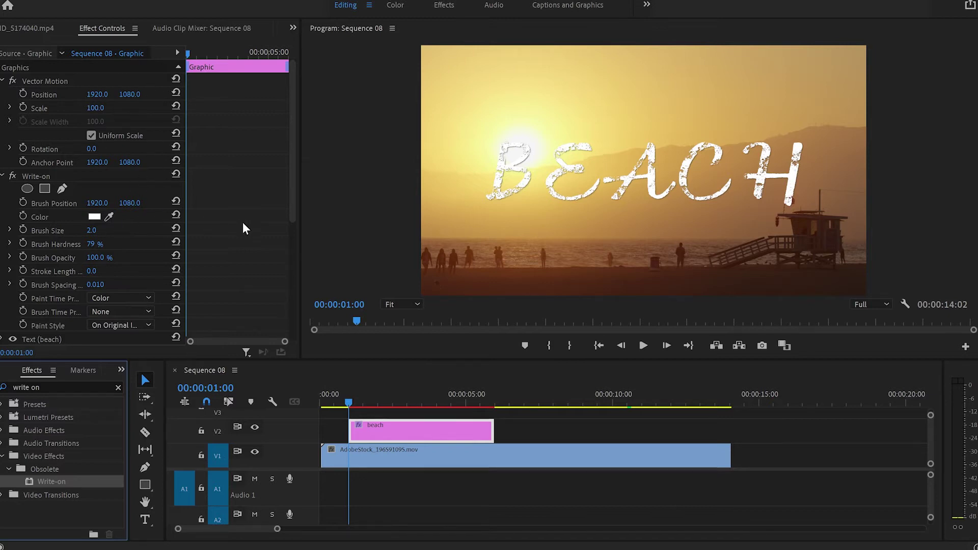
- Set the Write-on brush color to dark green, 0F6417
{"action": "scroll", "coordinate": [243, 222], "scroll_direction": "down", "scroll_amount": 3}
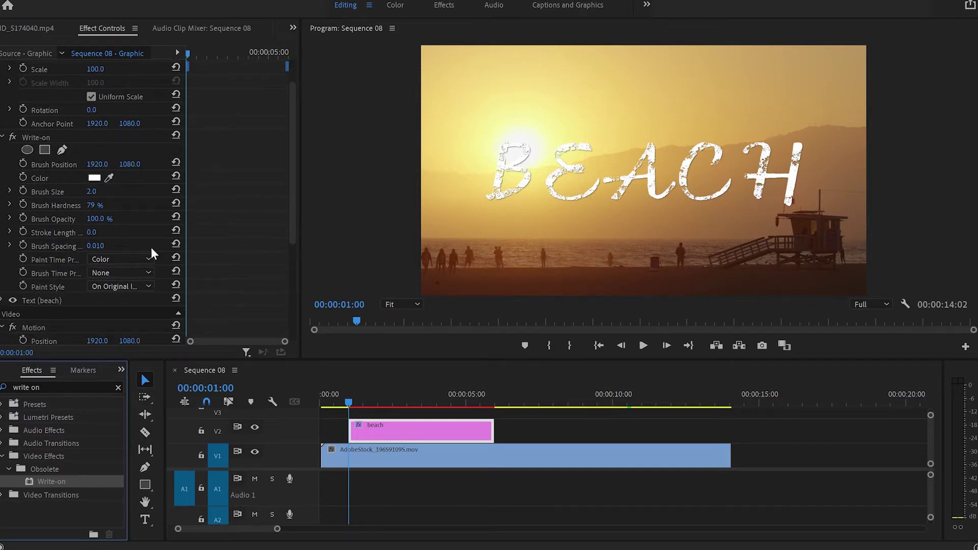
{"action": "left_click", "coordinate": [98, 178]}
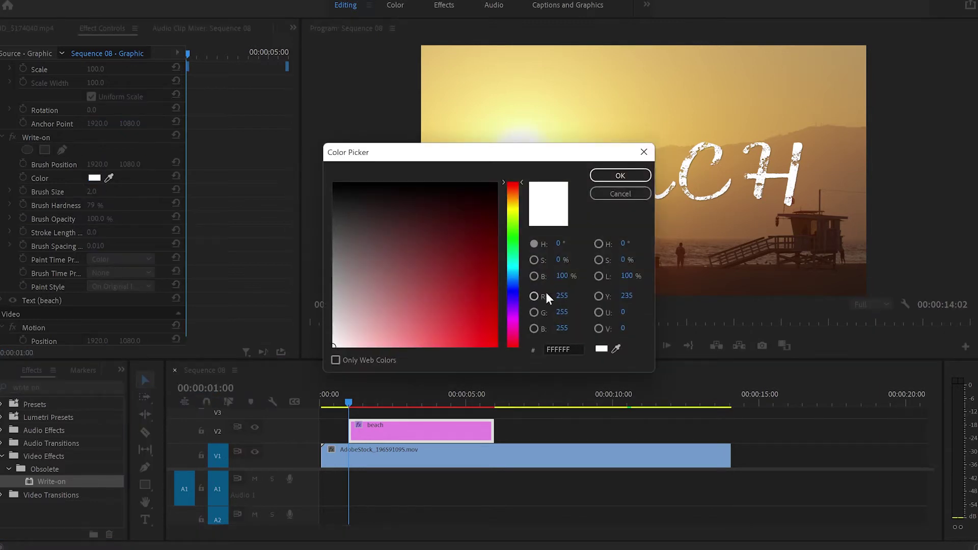
{"action": "mouse_move", "coordinate": [504, 237]}
{"action": "left_mouse_down"}
{"action": "mouse_move", "coordinate": [515, 245]}
{"action": "mouse_move", "coordinate": [483, 238]}
{"action": "mouse_move", "coordinate": [472, 247]}
{"action": "left_mouse_up"}
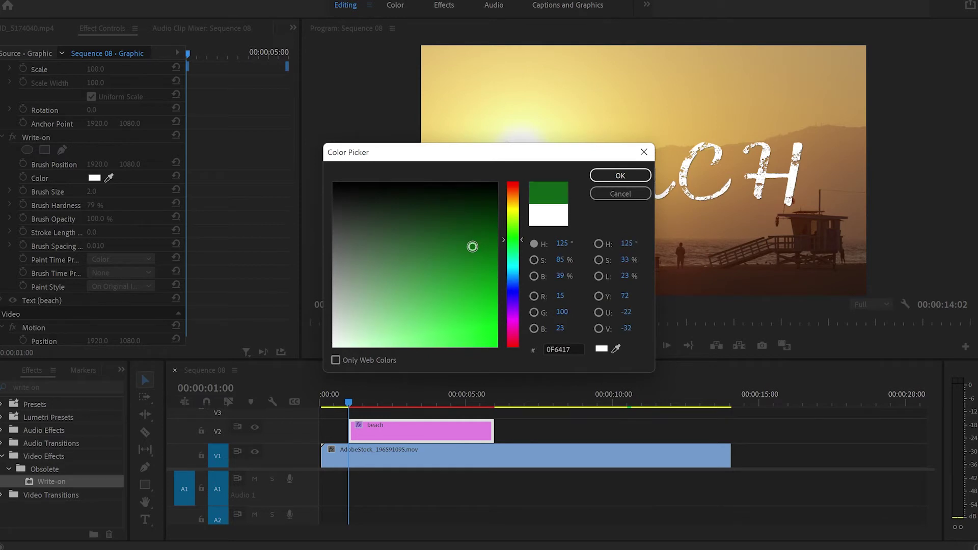
{"action": "left_click", "coordinate": [619, 179]}
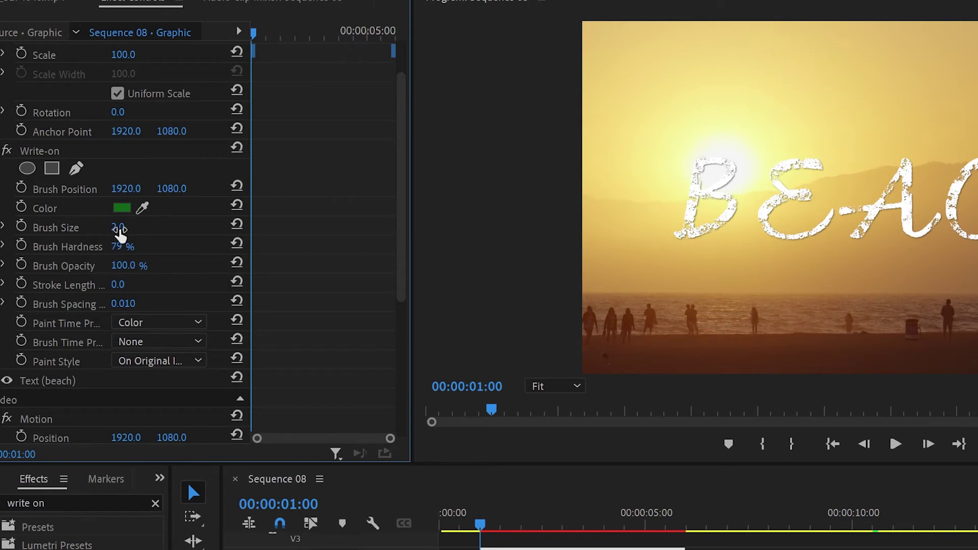
- Set the Write-on brush size to 50 and the stroke length to 6
{"action": "mouse_move", "coordinate": [118, 227]}
{"action": "left_mouse_down"}
{"action": "mouse_move", "coordinate": [152, 228]}
{"action": "mouse_move", "coordinate": [120, 229]}
{"action": "left_mouse_up"}
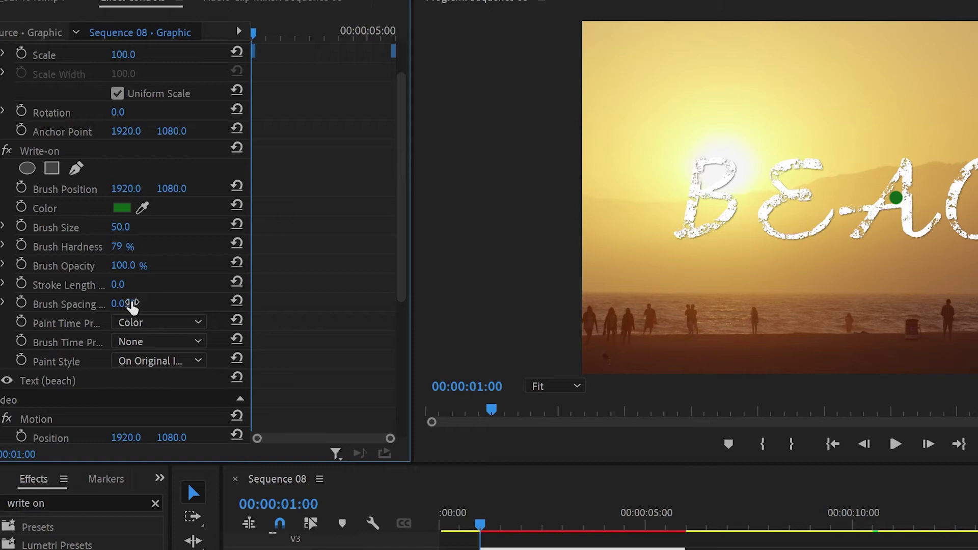
{"action": "left_click", "coordinate": [120, 285]}
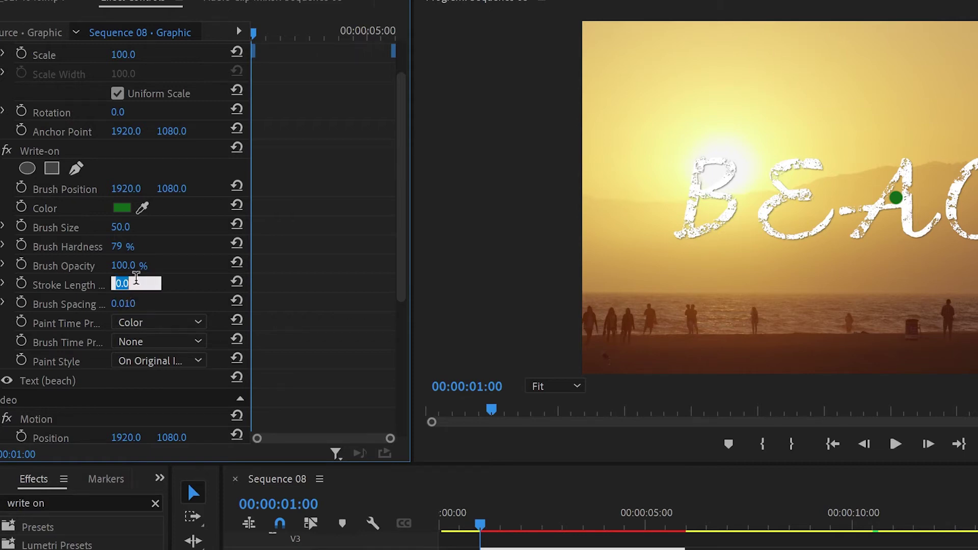
{"action": "type", "text": "6"}
{"action": "key", "text": "Return"}
{"action": "scroll", "coordinate": [134, 284], "scroll_direction": "down", "scroll_amount": 1}
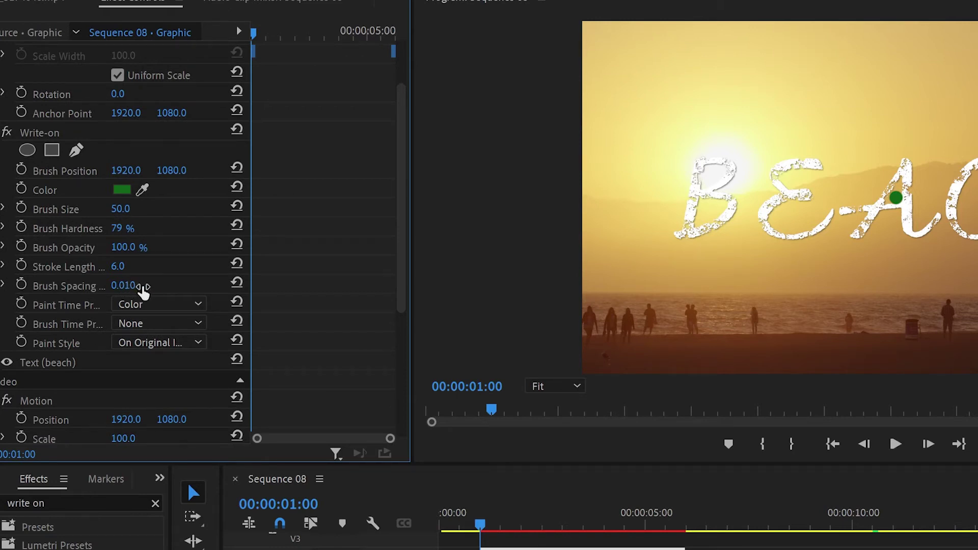
- Set the Write-on brush spacing to 0.001
{"action": "left_click", "coordinate": [139, 285]}
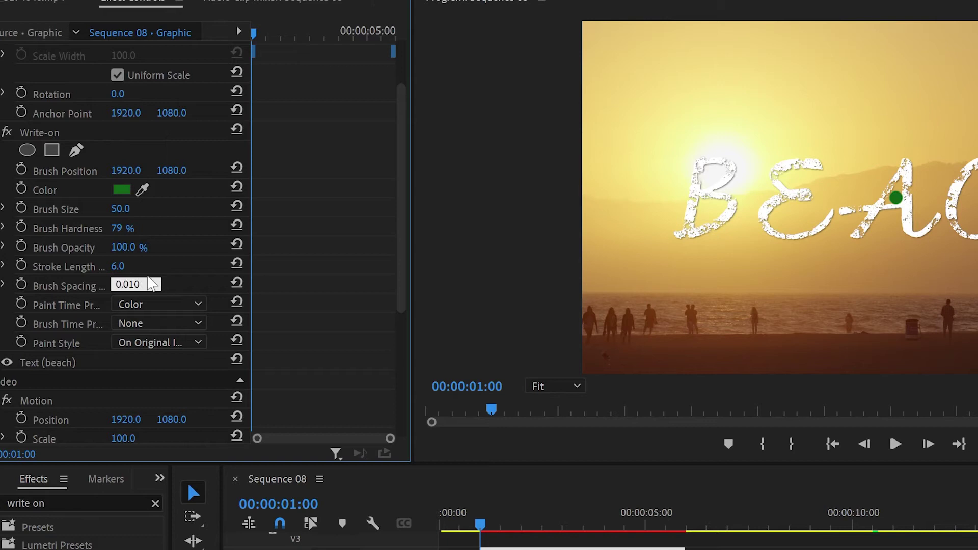
{"action": "left_click", "coordinate": [132, 281]}
{"action": "key", "text": "BackSpace"}
{"action": "type", "text": "0"}
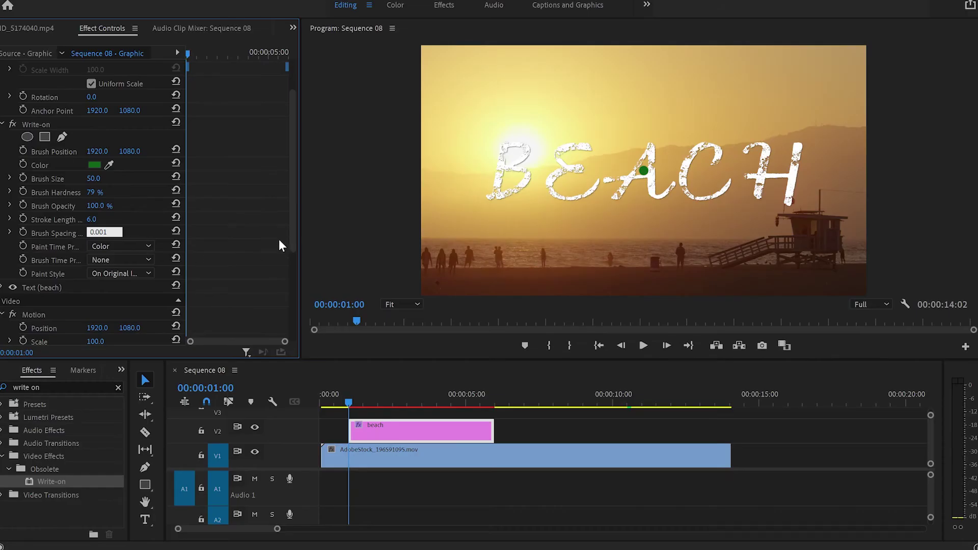
{"action": "left_click", "coordinate": [382, 297]}
{"action": "scroll", "coordinate": [242, 275], "scroll_direction": "up", "scroll_amount": 1}
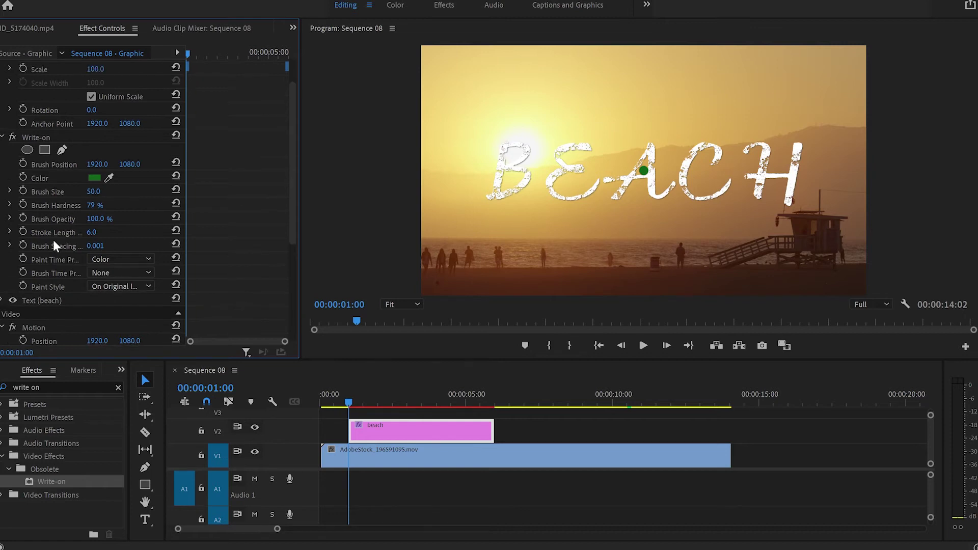
- Turn on Brush Position keyframing at 00:00:01:00 and trace the letter B frame by frame, smoothing its upper curve
{"action": "left_click", "coordinate": [22, 164]}
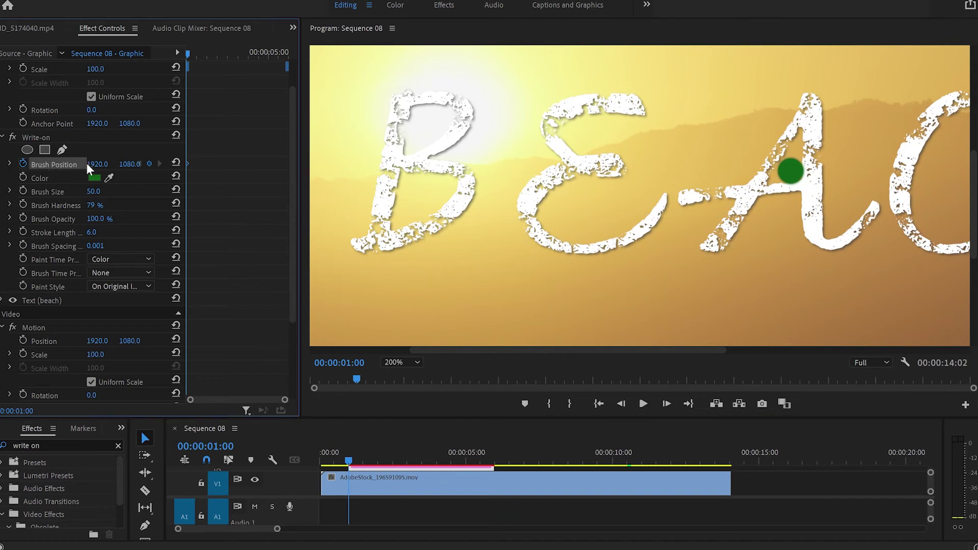
{"action": "key", "text": "Right"}
{"action": "mouse_move", "coordinate": [791, 179]}
{"action": "left_mouse_down"}
{"action": "mouse_move", "coordinate": [394, 130]}
{"action": "mouse_move", "coordinate": [390, 177]}
{"action": "mouse_move", "coordinate": [413, 157]}
{"action": "mouse_move", "coordinate": [376, 244]}
{"action": "mouse_move", "coordinate": [414, 238]}
{"action": "mouse_move", "coordinate": [457, 210]}
{"action": "mouse_move", "coordinate": [470, 186]}
{"action": "mouse_move", "coordinate": [469, 176]}
{"action": "mouse_move", "coordinate": [410, 163]}
{"action": "mouse_move", "coordinate": [460, 129]}
{"action": "mouse_move", "coordinate": [468, 109]}
{"action": "mouse_move", "coordinate": [417, 94]}
{"action": "left_mouse_up"}
{"action": "key", "text": "Right"}
{"action": "key", "text": "Right"}
{"action": "key", "text": "Right"}
{"action": "key", "text": "Right"}
{"action": "key", "text": "Right"}
{"action": "key", "text": "Right"}
{"action": "key", "text": "Right"}
{"action": "key", "text": "Right"}
{"action": "key", "text": "Right"}
{"action": "key", "text": "Right"}
{"action": "key", "text": "Right"}
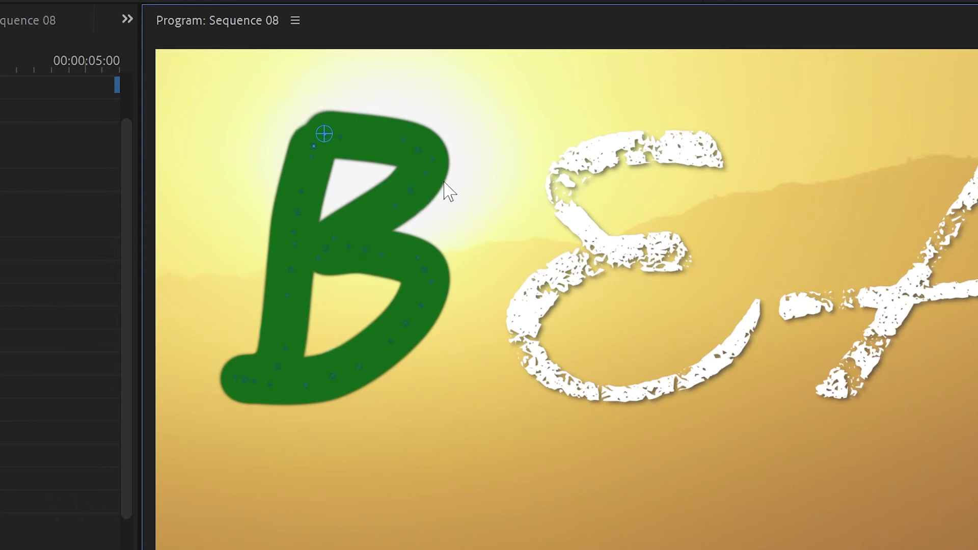
{"action": "mouse_move", "coordinate": [437, 157]}
{"action": "left_mouse_down"}
{"action": "mouse_move", "coordinate": [447, 137]}
{"action": "mouse_move", "coordinate": [435, 168]}
{"action": "left_mouse_up"}
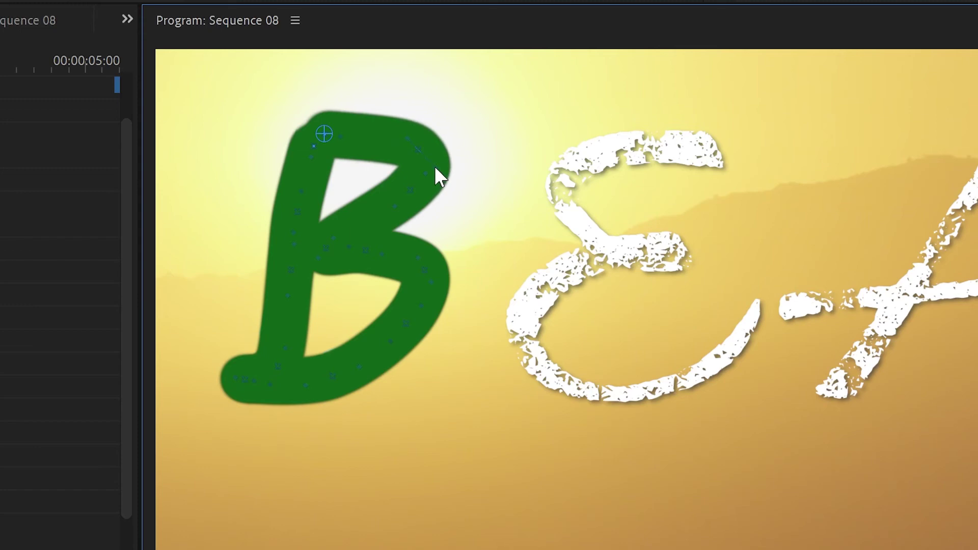
- Continue the brush path frame by frame through the letter E and down the right stem of the A
{"action": "key", "text": "Right"}
{"action": "mouse_move", "coordinate": [324, 134]}
{"action": "left_mouse_down"}
{"action": "mouse_move", "coordinate": [719, 152]}
{"action": "mouse_move", "coordinate": [560, 175]}
{"action": "left_mouse_up"}
{"action": "key", "text": "Right"}
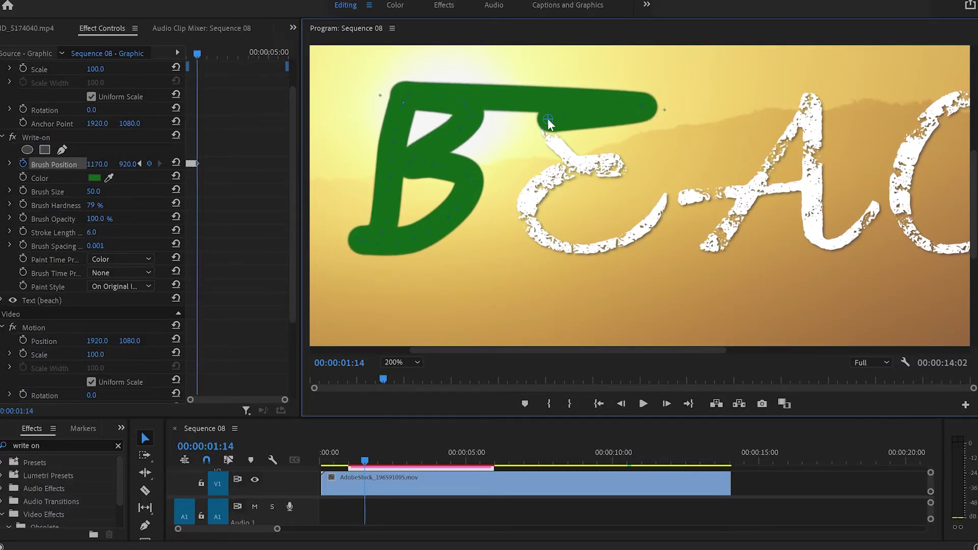
{"action": "mouse_move", "coordinate": [548, 118]}
{"action": "left_mouse_down"}
{"action": "mouse_move", "coordinate": [568, 158]}
{"action": "mouse_move", "coordinate": [617, 166]}
{"action": "mouse_move", "coordinate": [551, 172]}
{"action": "mouse_move", "coordinate": [526, 203]}
{"action": "mouse_move", "coordinate": [543, 237]}
{"action": "mouse_move", "coordinate": [586, 250]}
{"action": "mouse_move", "coordinate": [649, 225]}
{"action": "mouse_move", "coordinate": [657, 200]}
{"action": "mouse_move", "coordinate": [751, 194]}
{"action": "mouse_move", "coordinate": [706, 248]}
{"action": "mouse_move", "coordinate": [814, 97]}
{"action": "mouse_move", "coordinate": [815, 182]}
{"action": "left_mouse_up"}
{"action": "mouse_move", "coordinate": [813, 99]}
{"action": "left_mouse_down"}
{"action": "mouse_move", "coordinate": [806, 104]}
{"action": "mouse_move", "coordinate": [826, 90]}
{"action": "left_mouse_up"}
{"action": "key", "text": "Right"}
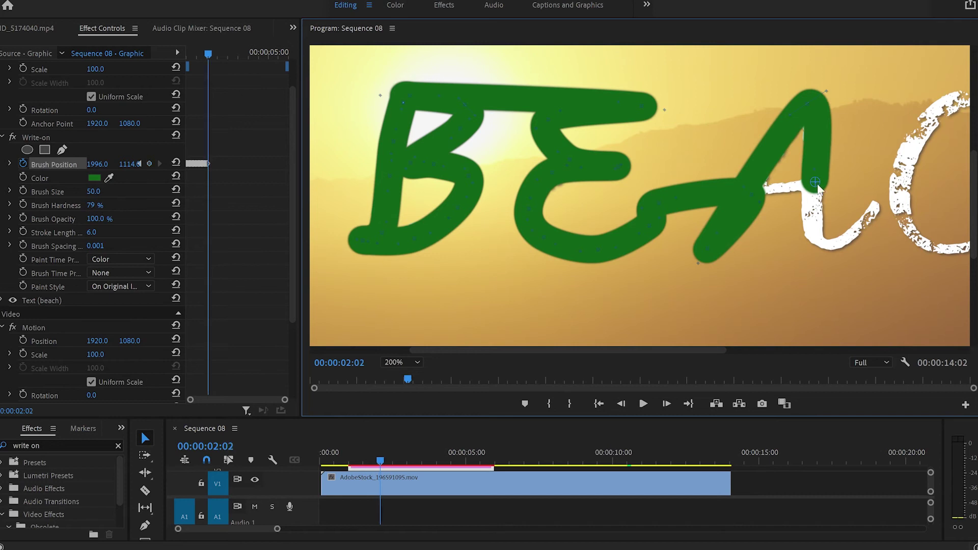
- Finish tracing the A frame by frame with its crossbar and curved tail, adjusting the path handles
{"action": "mouse_move", "coordinate": [817, 188]}
{"action": "left_mouse_down"}
{"action": "mouse_move", "coordinate": [759, 183]}
{"action": "mouse_move", "coordinate": [831, 159]}
{"action": "mouse_move", "coordinate": [817, 180]}
{"action": "mouse_move", "coordinate": [765, 185]}
{"action": "mouse_move", "coordinate": [794, 202]}
{"action": "mouse_move", "coordinate": [820, 184]}
{"action": "mouse_move", "coordinate": [812, 223]}
{"action": "left_mouse_up"}
{"action": "key", "text": "Right"}
{"action": "left_click_drag", "start_coordinate": [812, 166], "coordinate": [815, 167]}
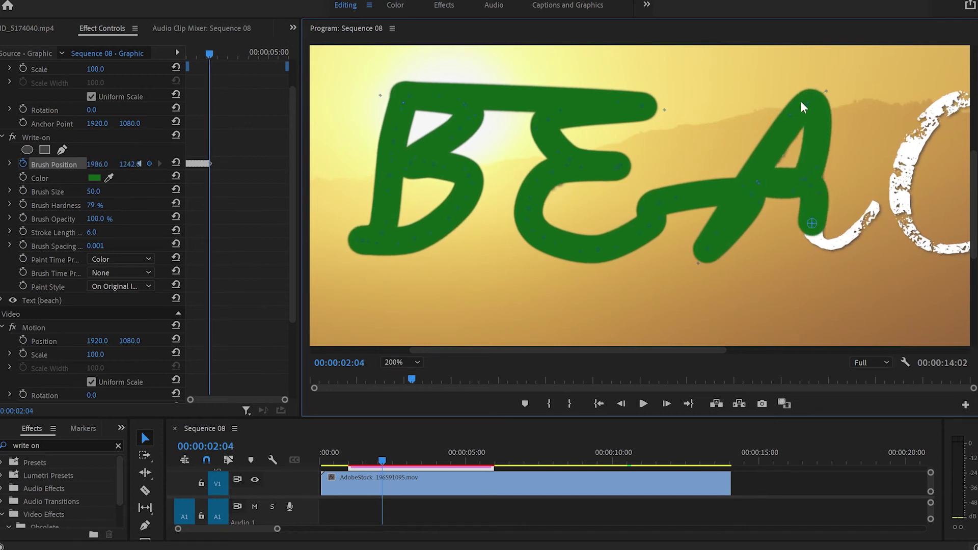
{"action": "left_click_drag", "start_coordinate": [805, 106], "coordinate": [806, 108]}
{"action": "key", "text": "Right"}
{"action": "left_click_drag", "start_coordinate": [812, 223], "coordinate": [826, 239]}
{"action": "key", "text": "Right"}
{"action": "mouse_move", "coordinate": [825, 240]}
{"action": "left_mouse_down"}
{"action": "mouse_move", "coordinate": [838, 241]}
{"action": "mouse_move", "coordinate": [872, 209]}
{"action": "left_mouse_up"}
{"action": "key", "text": "Right"}
- Trace the letter C with frame-by-frame brush position keyframes, shaping its upper curve with the path handles
{"action": "left_click_drag", "start_coordinate": [635, 351], "coordinate": [761, 350]}
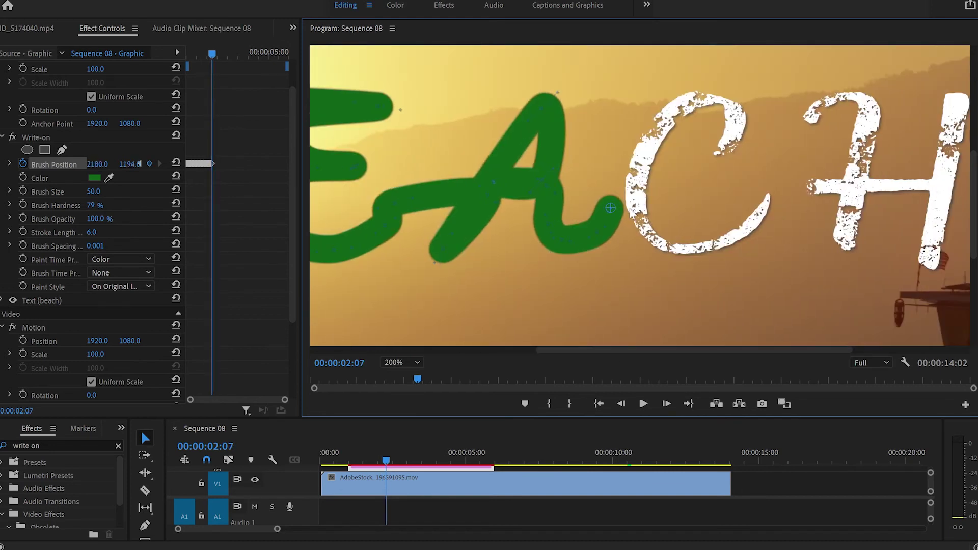
{"action": "key", "text": "Right"}
{"action": "mouse_move", "coordinate": [609, 209]}
{"action": "left_mouse_down"}
{"action": "mouse_move", "coordinate": [739, 136]}
{"action": "mouse_move", "coordinate": [723, 107]}
{"action": "mouse_move", "coordinate": [688, 95]}
{"action": "mouse_move", "coordinate": [659, 130]}
{"action": "left_mouse_up"}
{"action": "key", "text": "Right"}
{"action": "key", "text": "Right"}
{"action": "key", "text": "Right"}
{"action": "left_click_drag", "start_coordinate": [688, 96], "coordinate": [689, 102]}
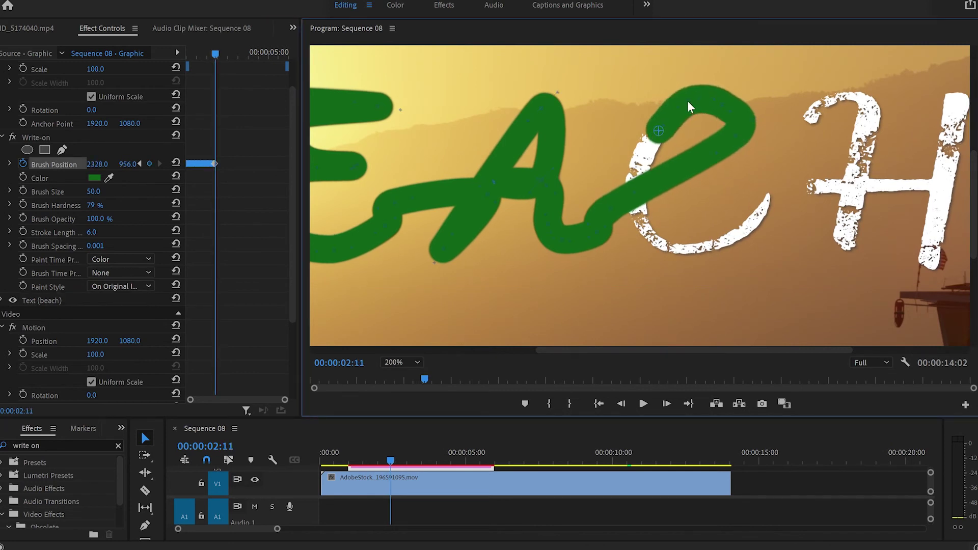
{"action": "key", "text": "Right"}
{"action": "mouse_move", "coordinate": [659, 131]}
{"action": "left_mouse_down"}
{"action": "mouse_move", "coordinate": [635, 184]}
{"action": "mouse_move", "coordinate": [649, 238]}
{"action": "mouse_move", "coordinate": [707, 252]}
{"action": "mouse_move", "coordinate": [751, 228]}
{"action": "left_mouse_up"}
{"action": "key", "text": "Right"}
{"action": "key", "text": "Right"}
{"action": "key", "text": "Right"}
{"action": "key", "text": "Right"}
- Trace the letter H frame by frame, ending the brush path at the top of its right stem
{"action": "left_click_drag", "start_coordinate": [751, 228], "coordinate": [833, 97]}
{"action": "key", "text": "Right"}
{"action": "key", "text": "Right"}
{"action": "key", "text": "Right"}
{"action": "mouse_move", "coordinate": [833, 97]}
{"action": "left_mouse_down"}
{"action": "mouse_move", "coordinate": [875, 108]}
{"action": "mouse_move", "coordinate": [863, 140]}
{"action": "left_mouse_up"}
{"action": "left_click_drag", "start_coordinate": [875, 105], "coordinate": [869, 104]}
{"action": "key", "text": "Right"}
{"action": "key", "text": "Right"}
{"action": "mouse_move", "coordinate": [861, 176]}
{"action": "left_mouse_down"}
{"action": "mouse_move", "coordinate": [815, 187]}
{"action": "mouse_move", "coordinate": [846, 243]}
{"action": "mouse_move", "coordinate": [854, 187]}
{"action": "mouse_move", "coordinate": [925, 187]}
{"action": "mouse_move", "coordinate": [934, 192]}
{"action": "mouse_move", "coordinate": [930, 262]}
{"action": "mouse_move", "coordinate": [957, 98]}
{"action": "left_mouse_up"}
{"action": "key", "text": "Right"}
{"action": "key", "text": "Right"}
{"action": "key", "text": "Right"}
{"action": "key", "text": "Right"}
{"action": "key", "text": "Right"}
{"action": "key", "text": "Right"}
{"action": "key", "text": "Right"}
- Fit the whole frame in the program preview and set the Write-on paint style to Reveal Original Image
{"action": "scroll", "coordinate": [958, 98], "scroll_direction": "right", "scroll_amount": 2}
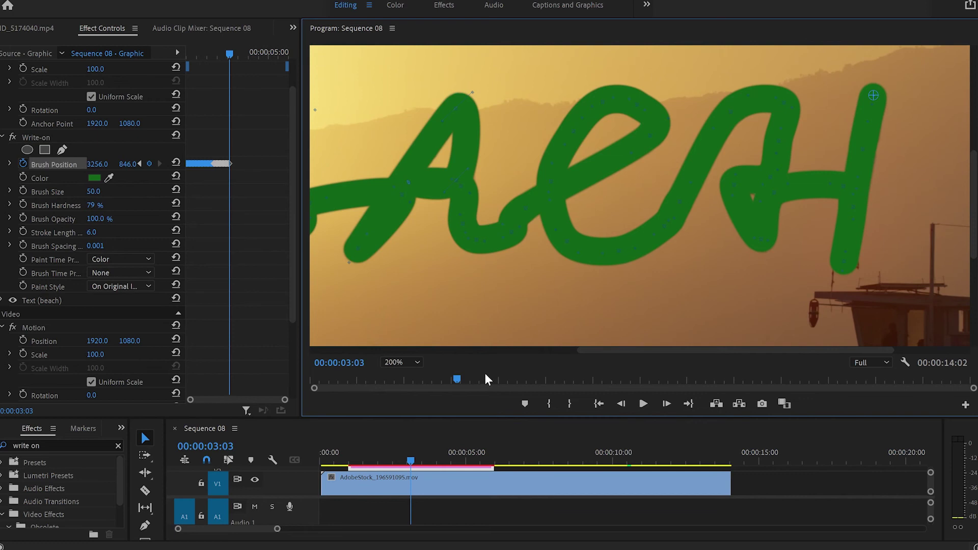
{"action": "left_click", "coordinate": [418, 363]}
{"action": "left_click", "coordinate": [416, 377]}
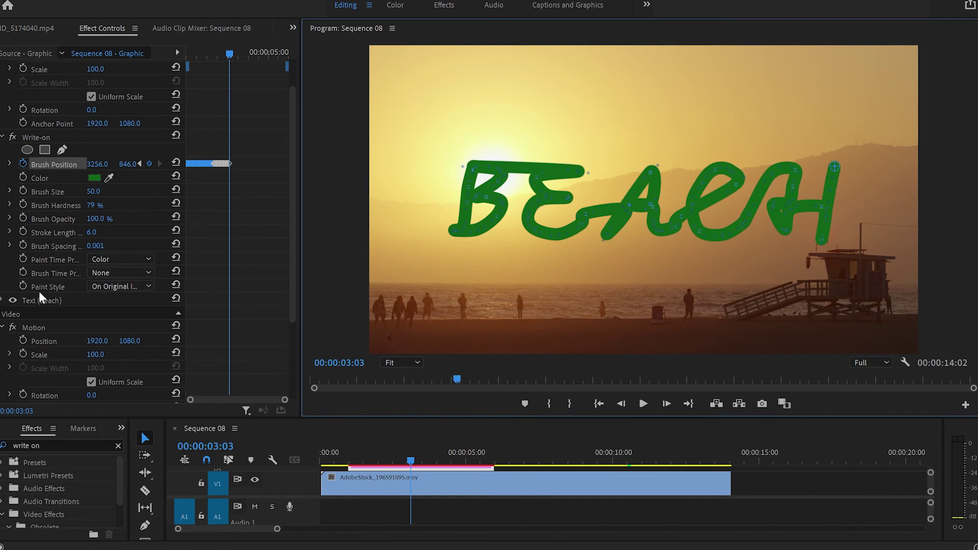
{"action": "left_click", "coordinate": [151, 285]}
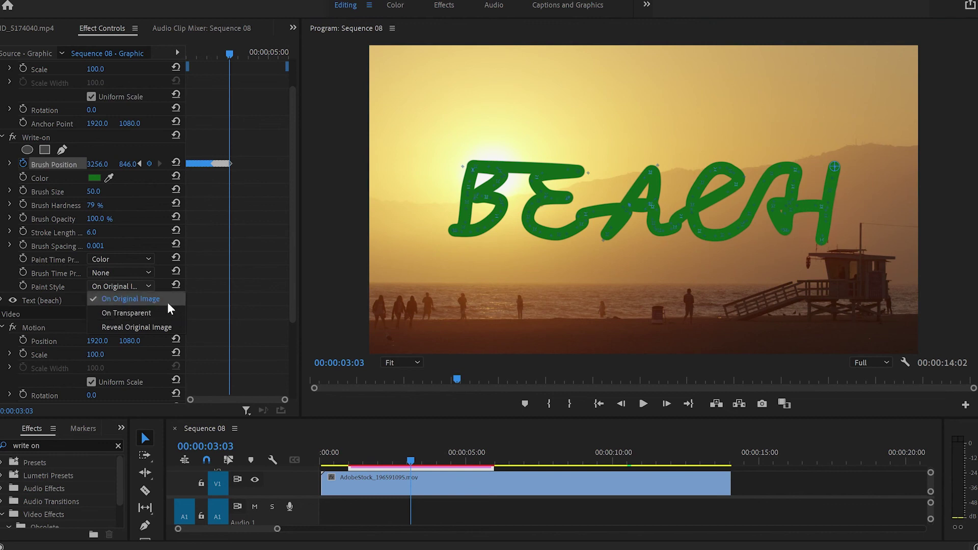
{"action": "left_click", "coordinate": [161, 329]}
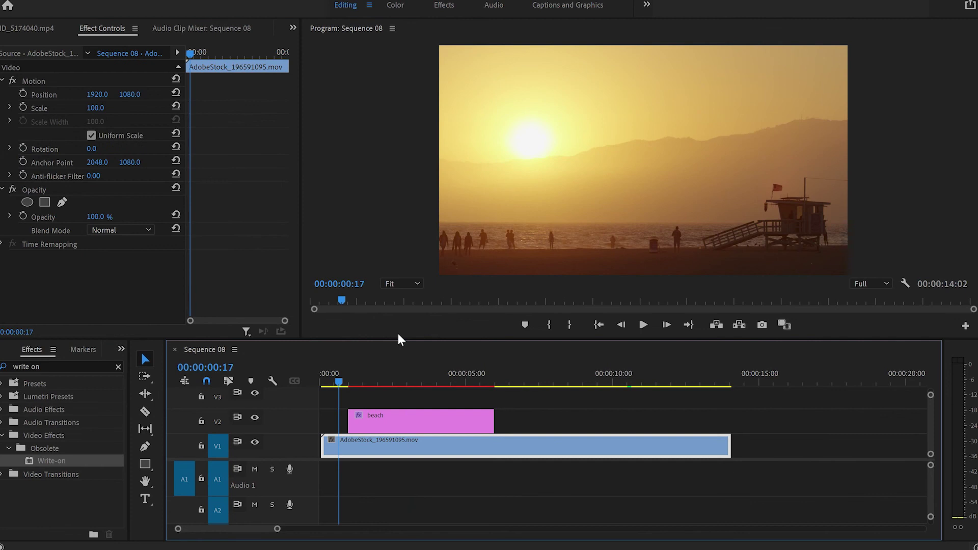